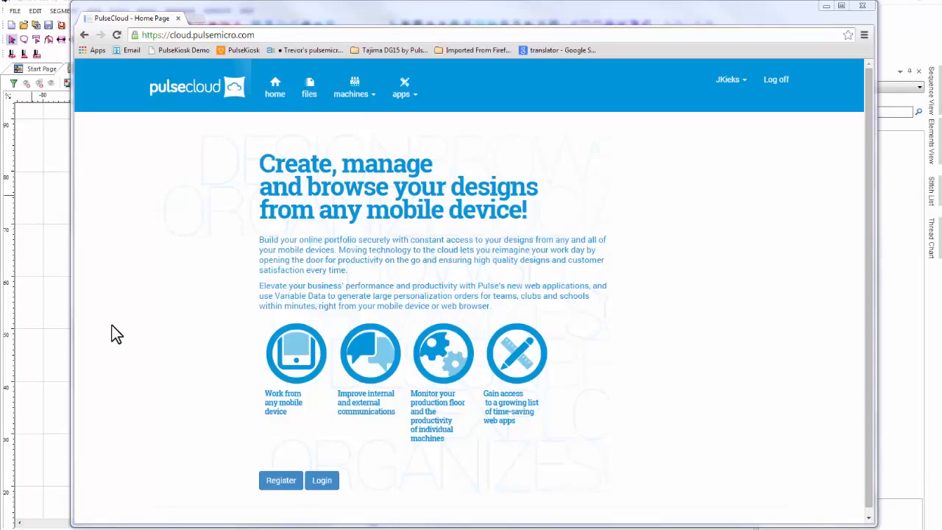
# Switch to Tajima DG15 and add the NAME text below the soccer ball to a new element called Name.
pyautogui.click(42, 350)
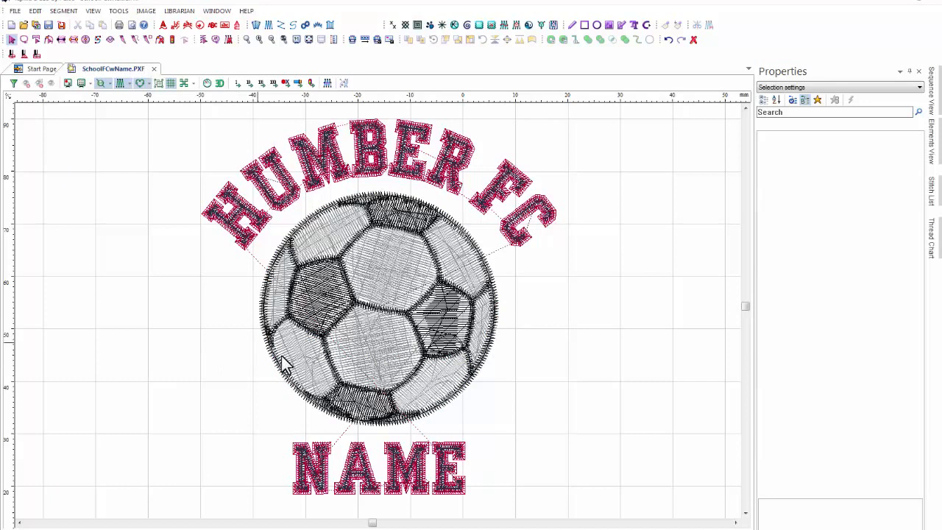
pyautogui.click(394, 457)
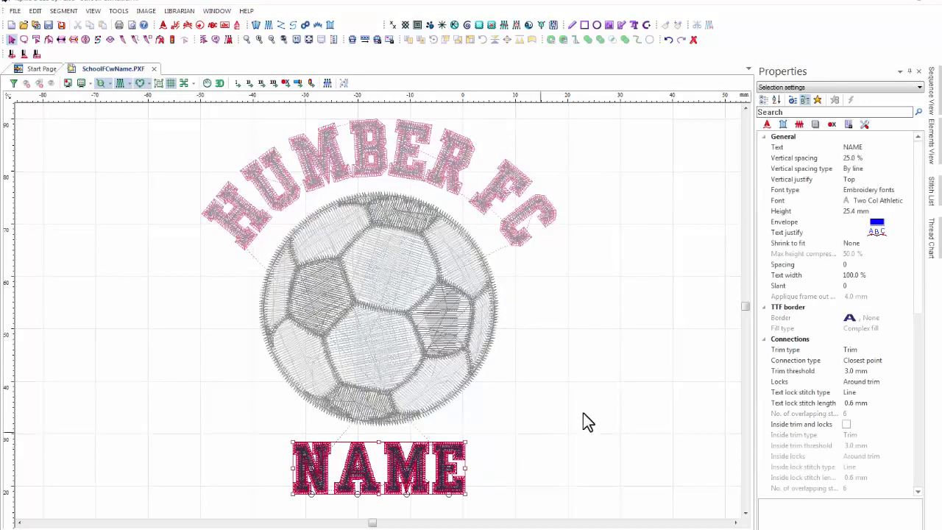
pyautogui.click(930, 141)
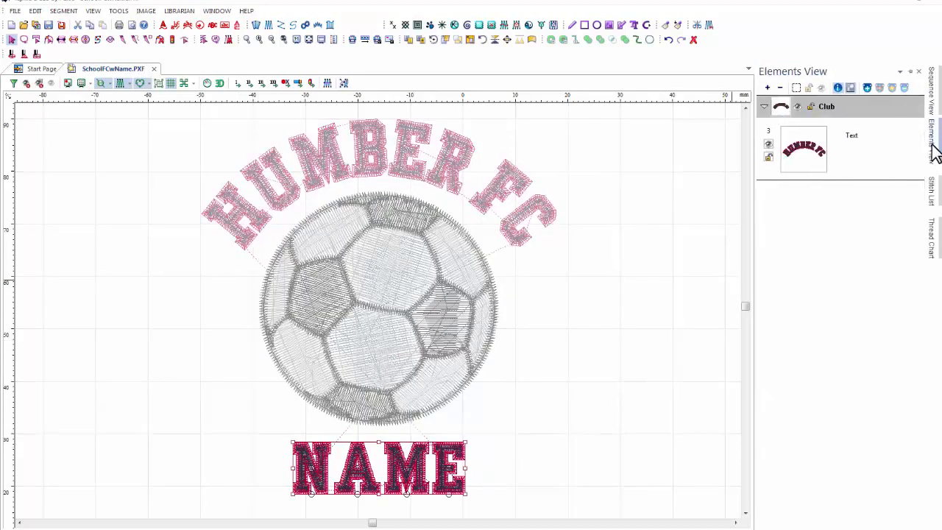
pyautogui.click(866, 87)
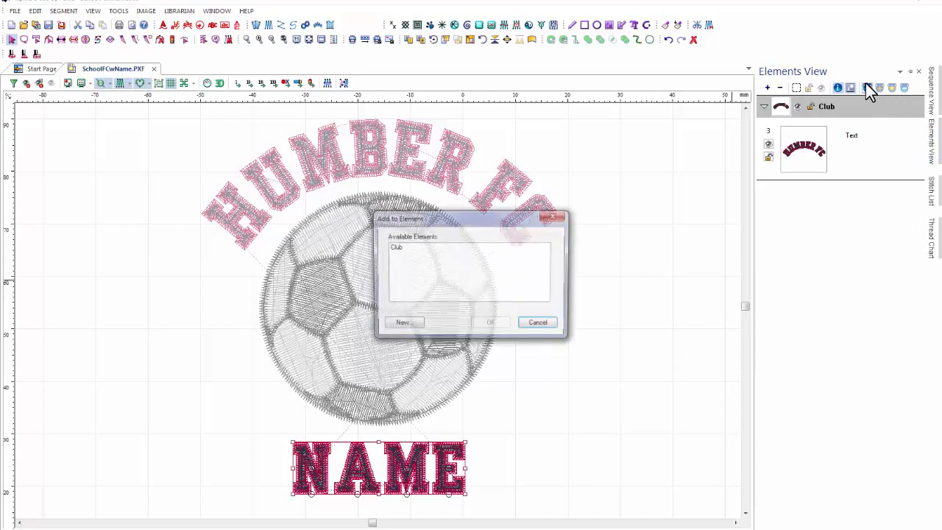
pyautogui.click(401, 324)
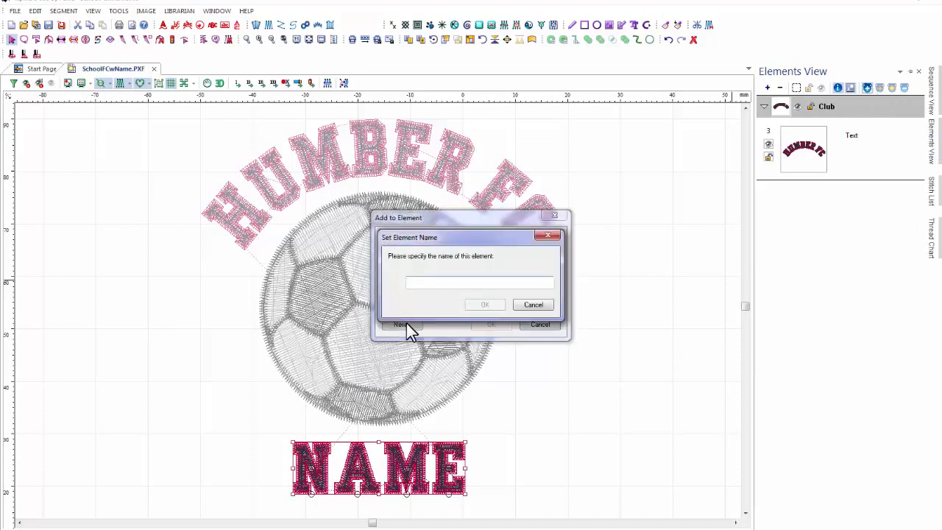
pyautogui.write('Name')
pyautogui.click(491, 308)
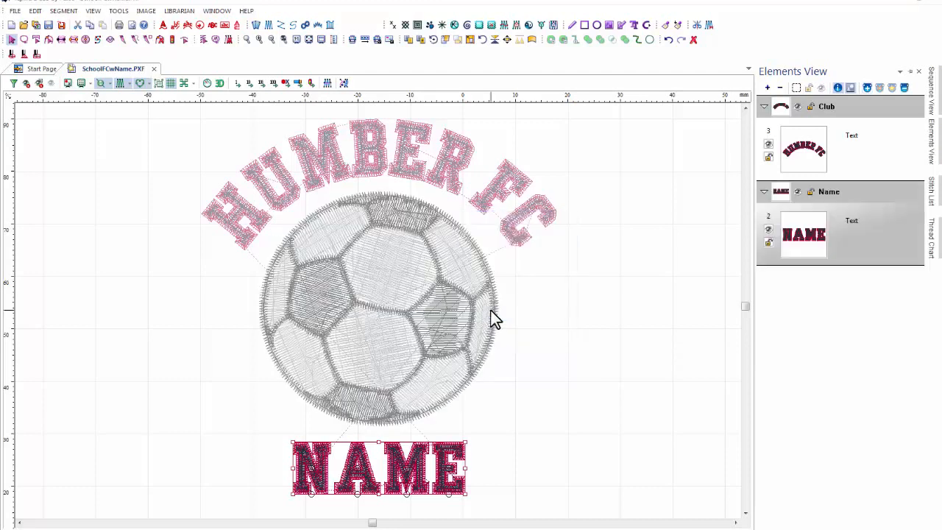
pyautogui.click(579, 330)
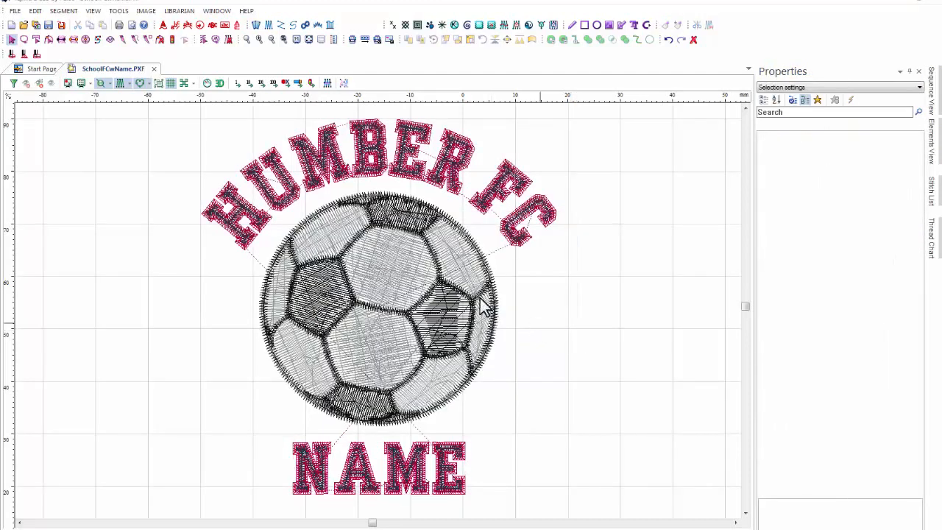
# Share the design to PulseCloud under the file name SchoolFCwName.PXF.
pyautogui.click(14, 11)
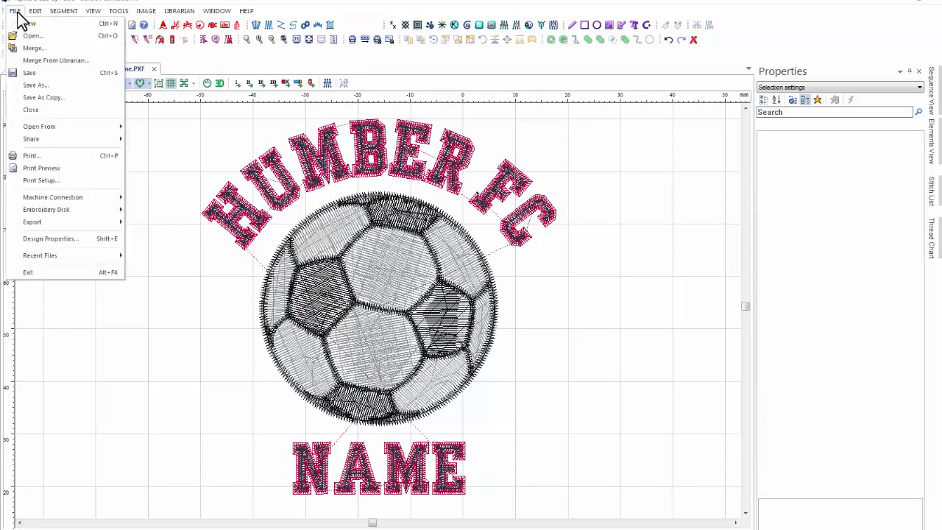
pyautogui.moveTo(122, 139)
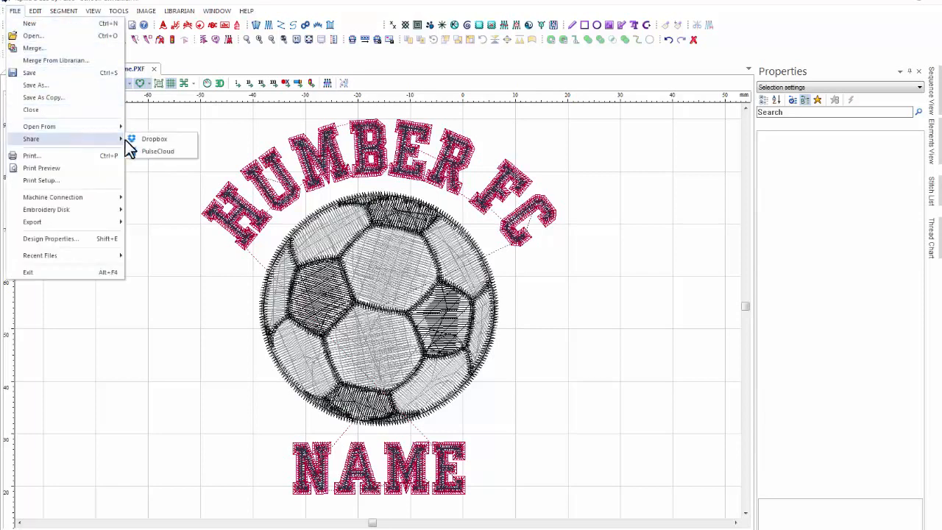
pyautogui.click(154, 152)
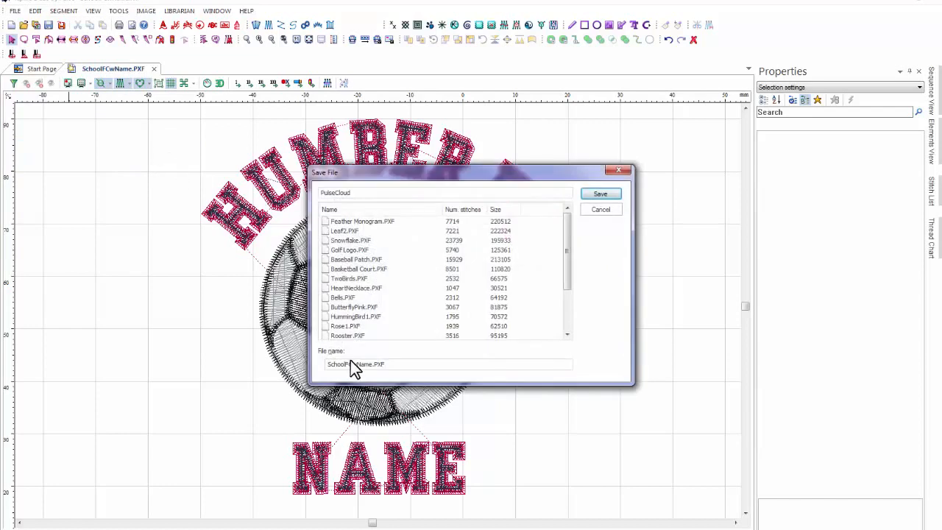
pyautogui.click(600, 194)
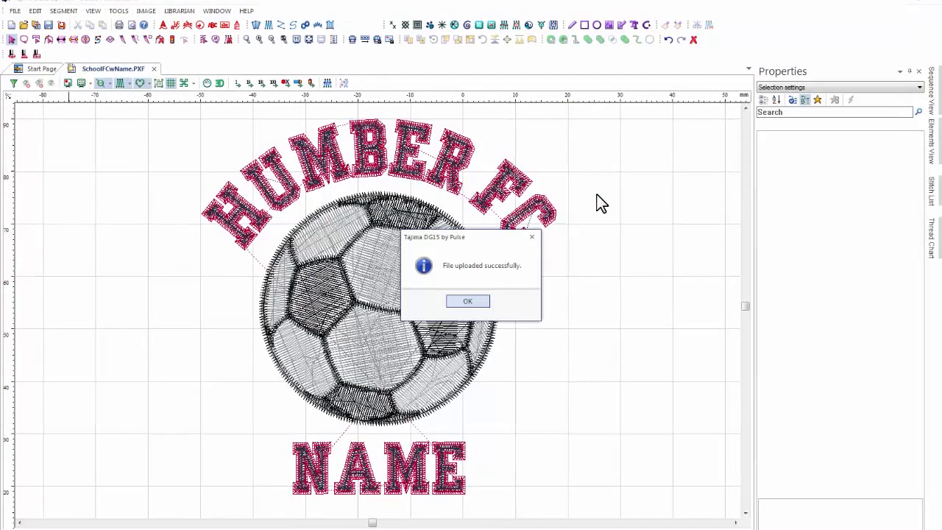
pyautogui.click(469, 302)
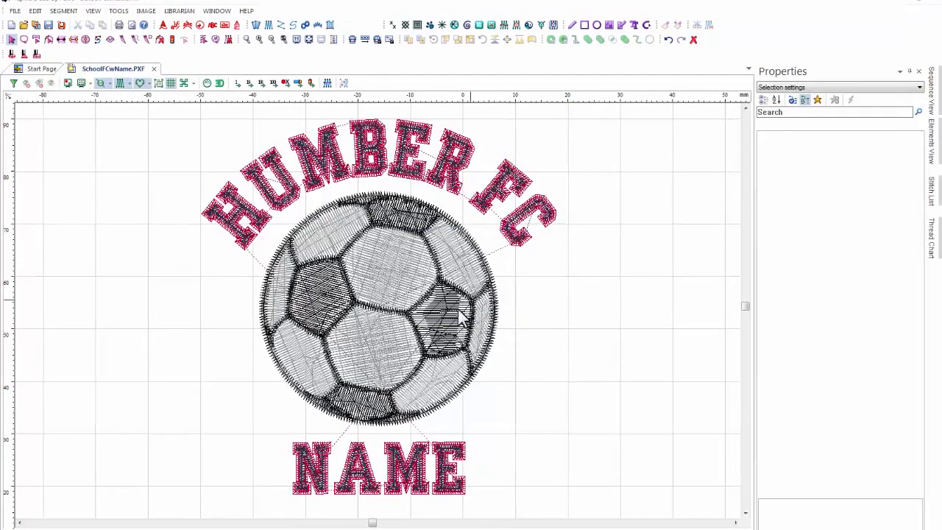
# Switch to PulseCloud in the browser, filter the files to untagged ones, and open the details of SchoolFCwName.PXF.
pyautogui.click(86, 528)
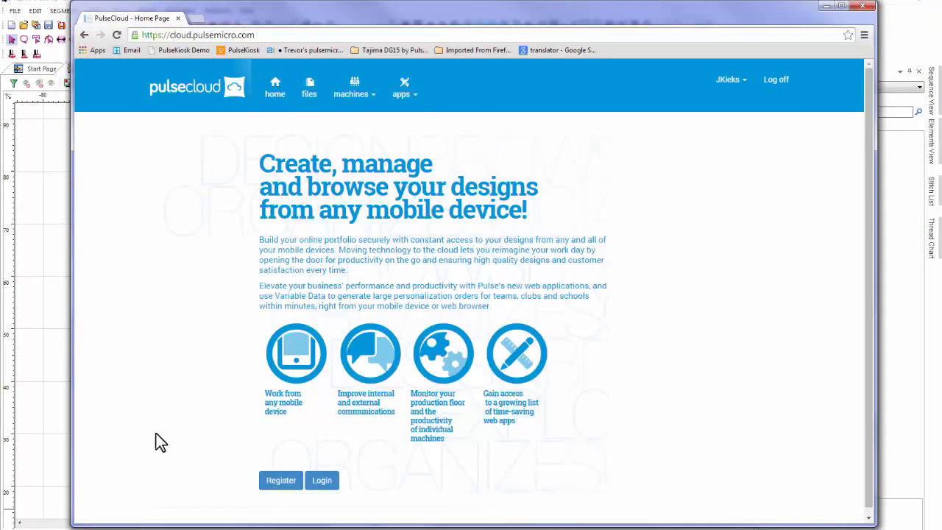
pyautogui.click(310, 94)
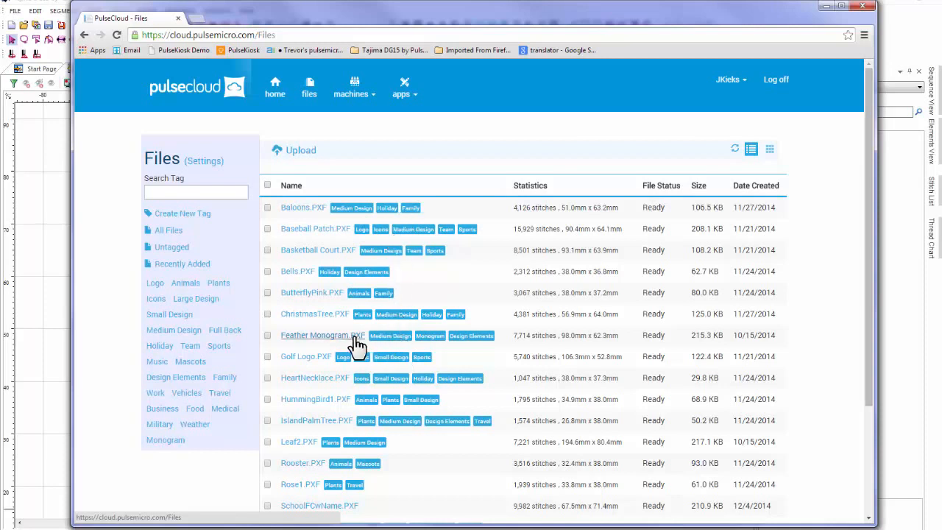
pyautogui.click(167, 249)
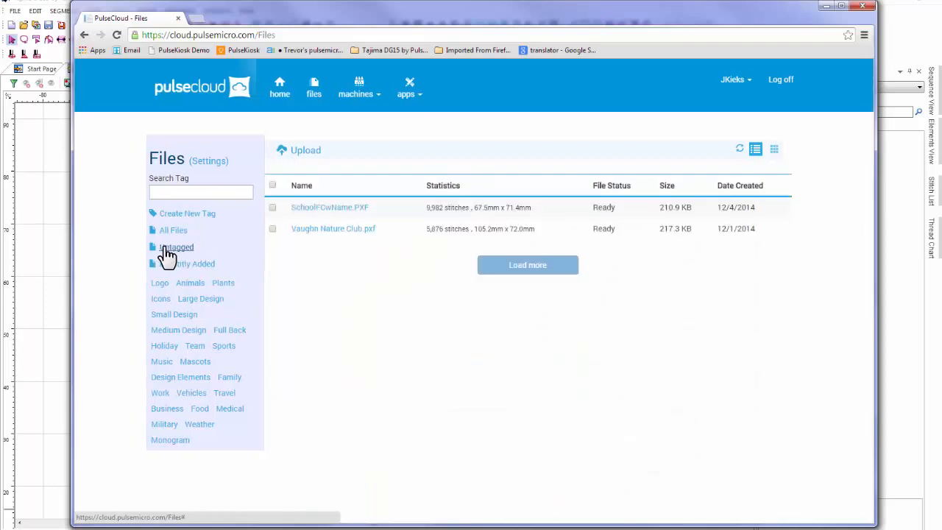
pyautogui.click(340, 208)
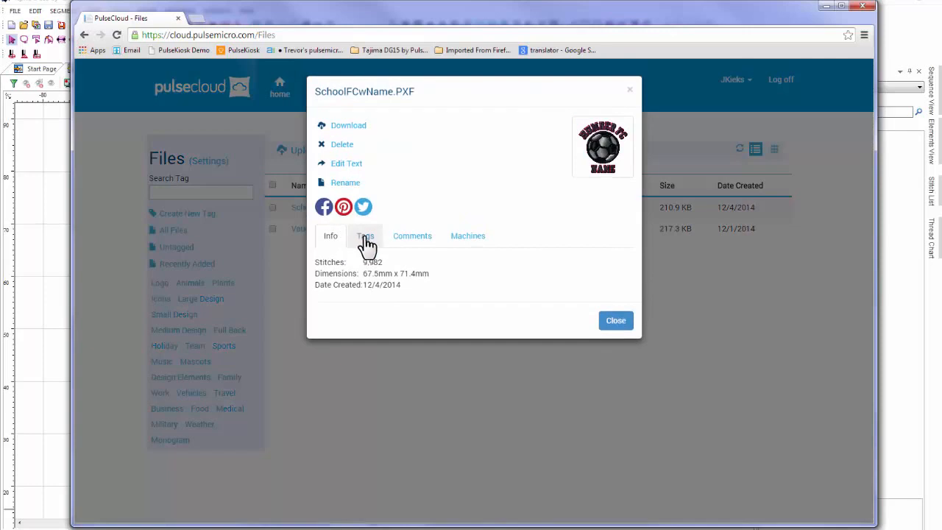
# Assign the Team and Sports tags to SchoolFCwName.PXF and save them.
pyautogui.click(366, 239)
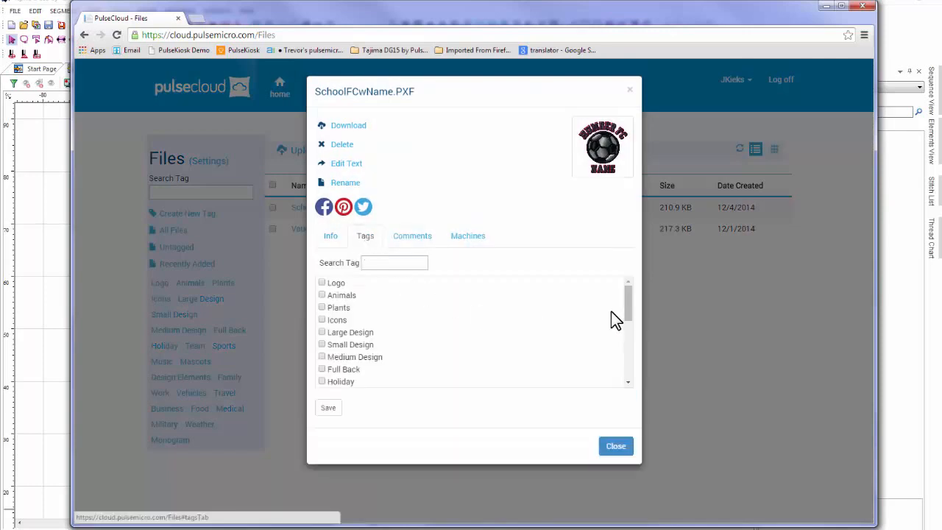
pyautogui.moveTo(629, 302); pyautogui.dragTo(629, 329)
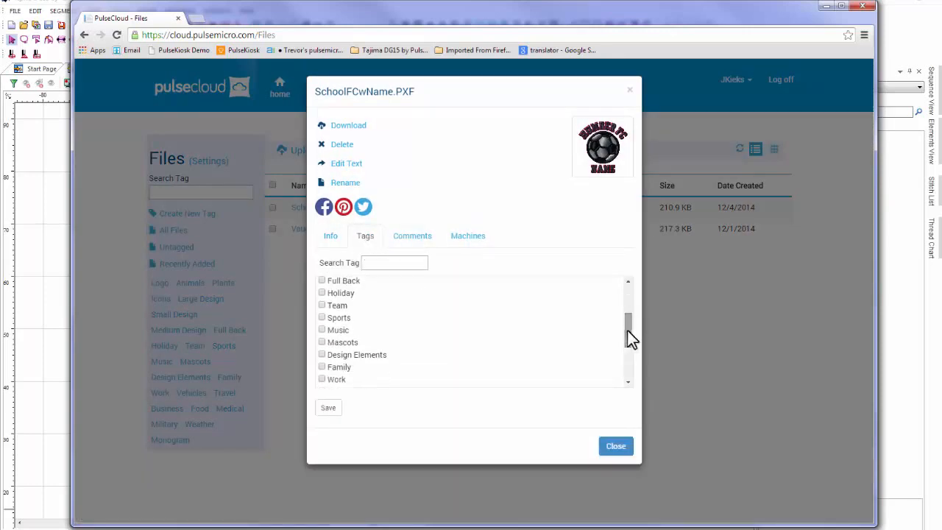
pyautogui.click(322, 305)
pyautogui.click(321, 317)
pyautogui.click(328, 409)
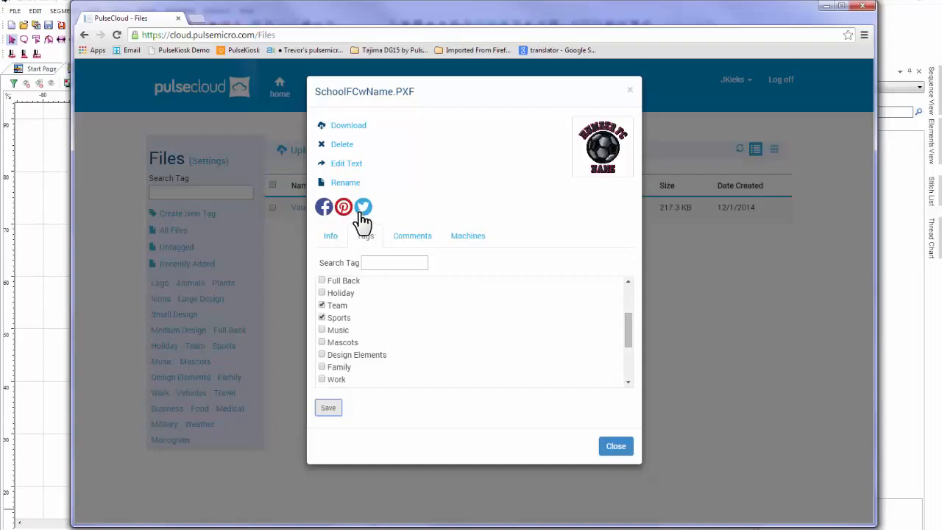
# Look over the comment and machine options for SchoolFCwName.PXF.
pyautogui.click(407, 242)
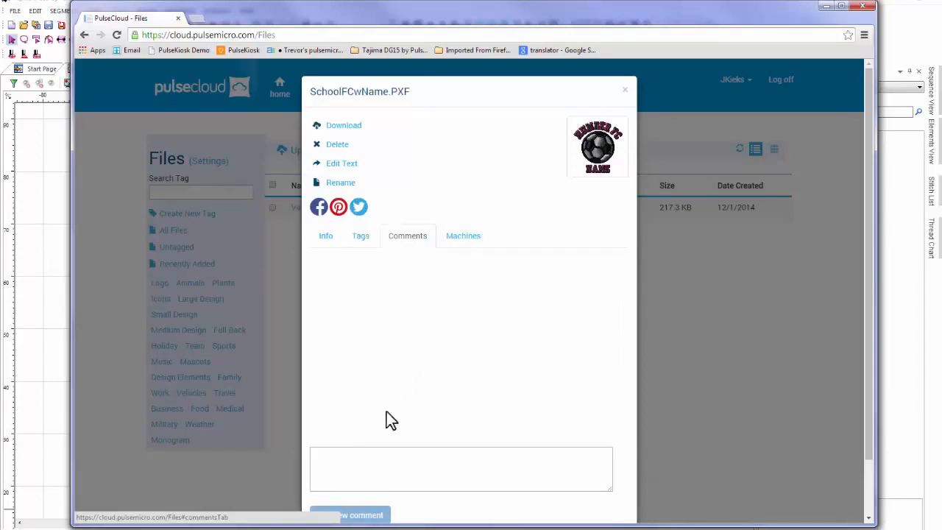
pyautogui.click(366, 460)
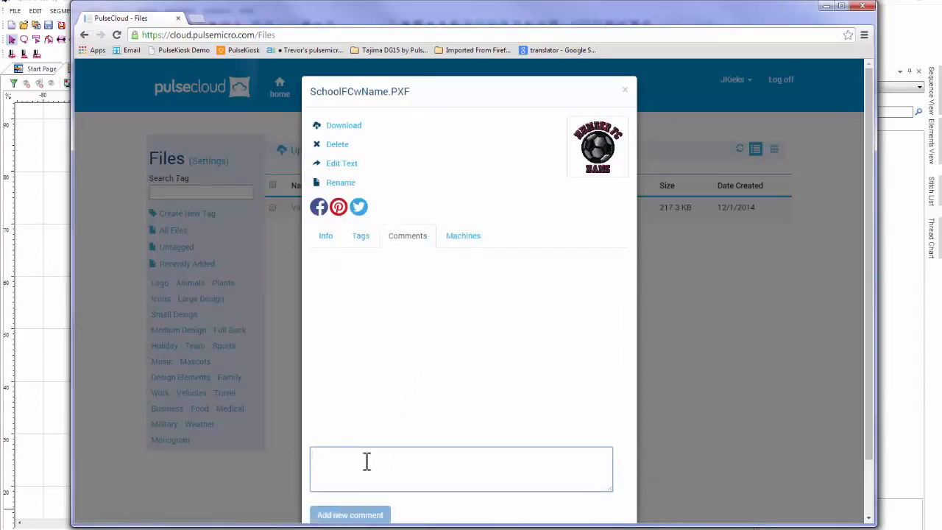
pyautogui.click(456, 248)
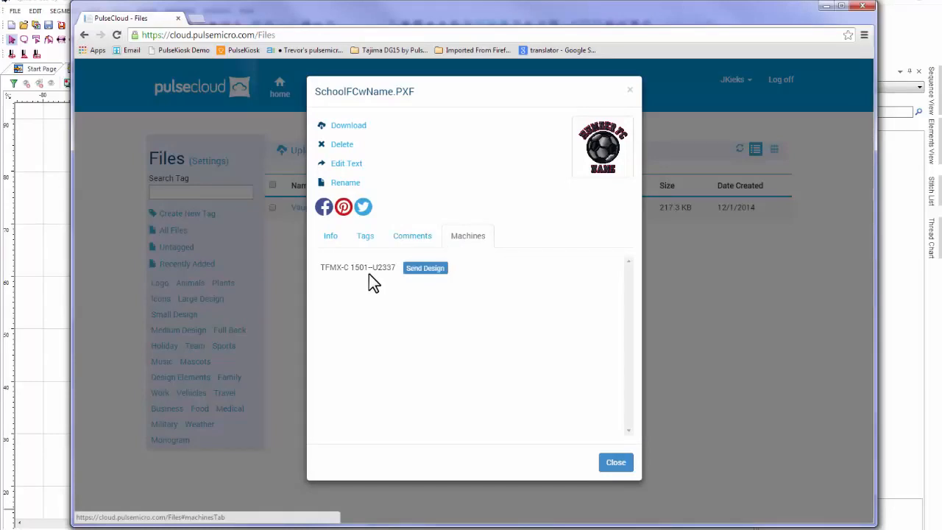
# Open the design for text editing and replace the NAME placeholder with the player's surname in capitals.
pyautogui.click(343, 166)
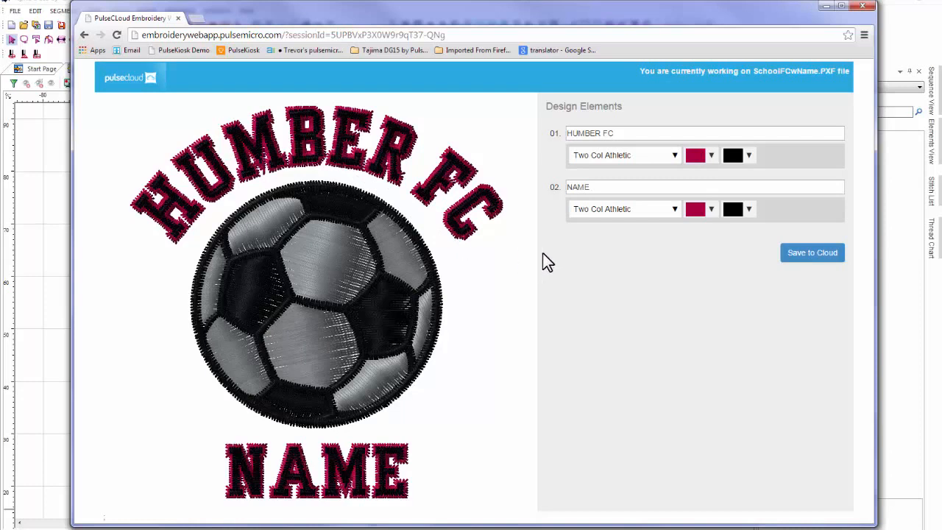
pyautogui.moveTo(600, 189); pyautogui.dragTo(564, 188)
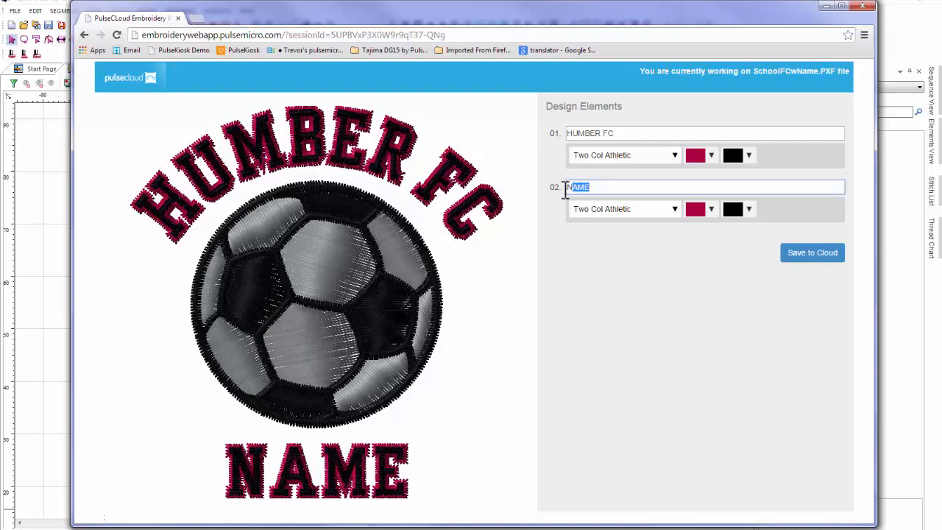
pyautogui.write('DANIELSON')
pyautogui.click(567, 240)
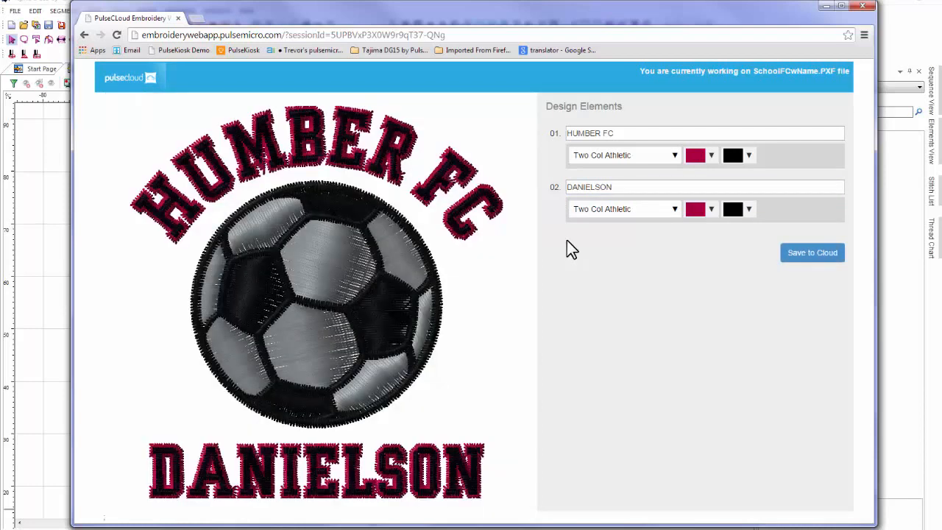
# Set the font of both text elements to 2 COL ATHL 30-150.
pyautogui.click(671, 212)
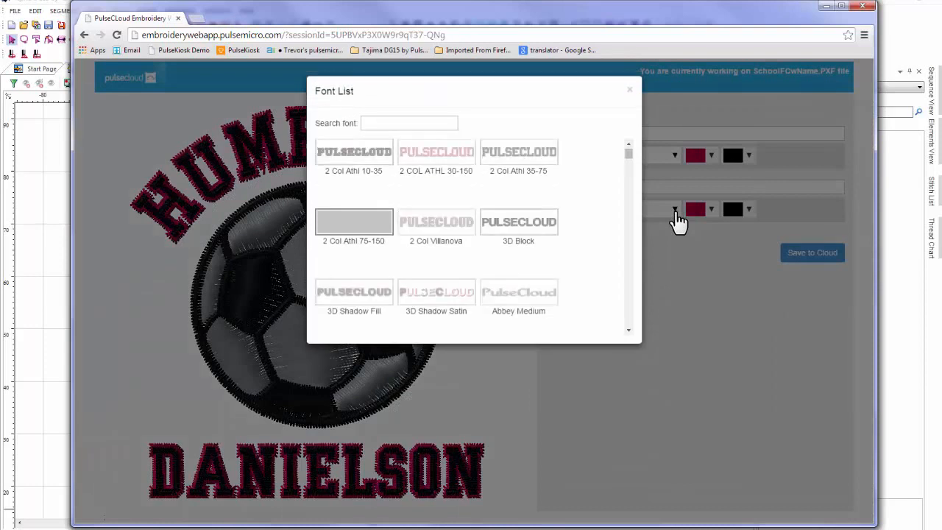
pyautogui.moveTo(627, 154)
pyautogui.mouseDown()
pyautogui.moveTo(628, 185)
pyautogui.moveTo(631, 154)
pyautogui.mouseUp()
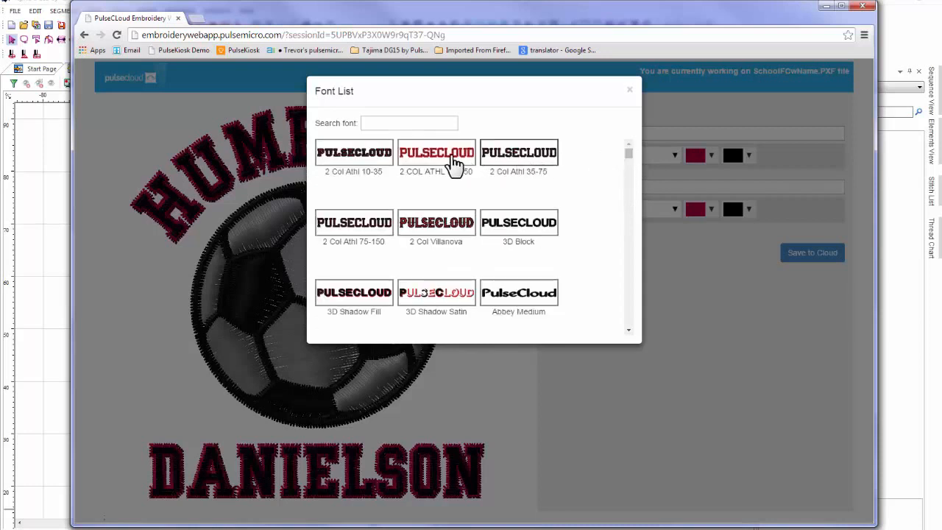
pyautogui.click(434, 160)
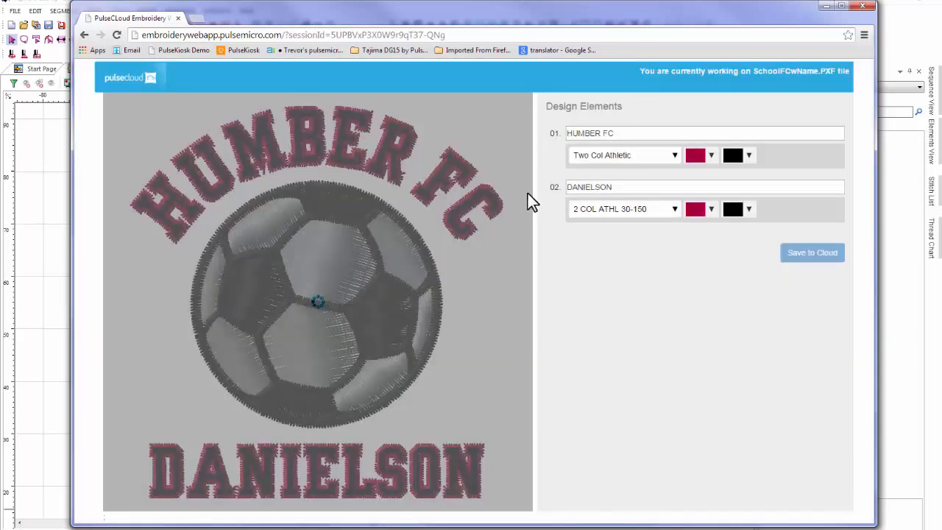
pyautogui.click(671, 156)
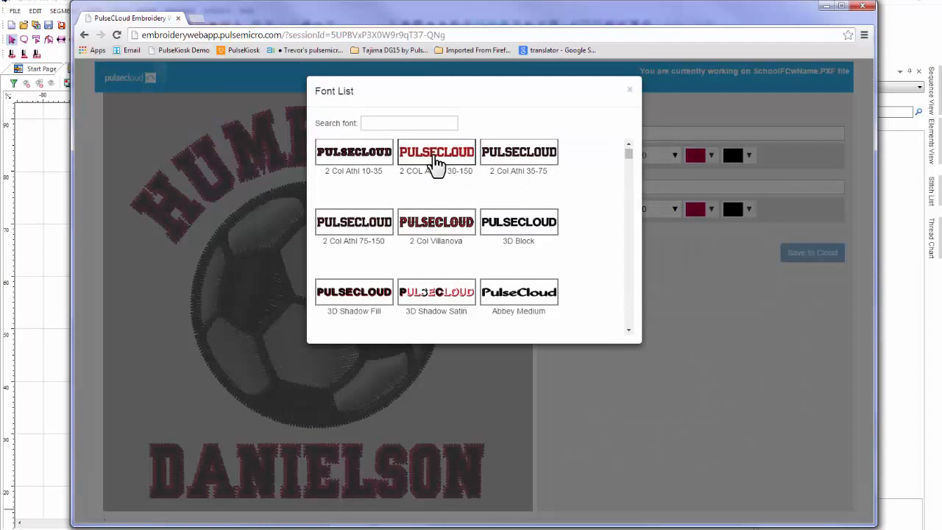
pyautogui.click(440, 159)
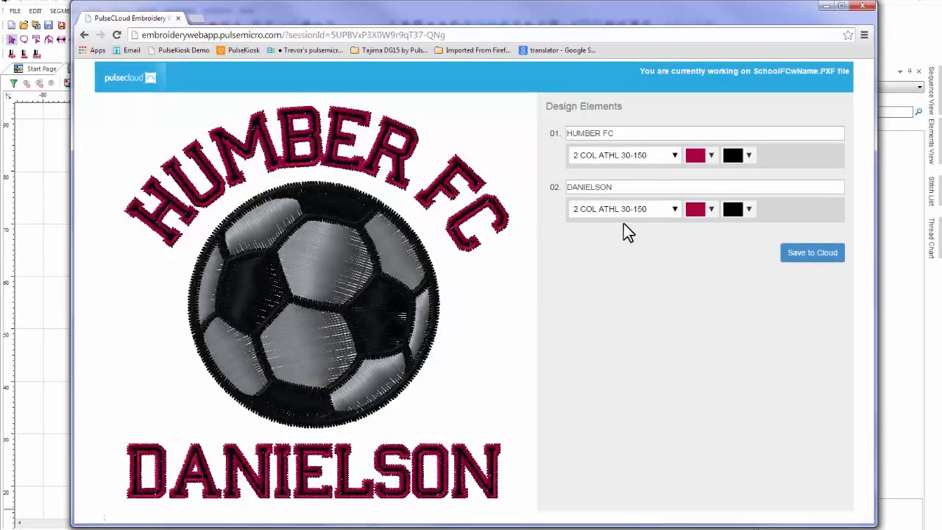
# Change the first thread color of both text elements to blue 1029 from the Madeira 40 palette.
pyautogui.click(711, 156)
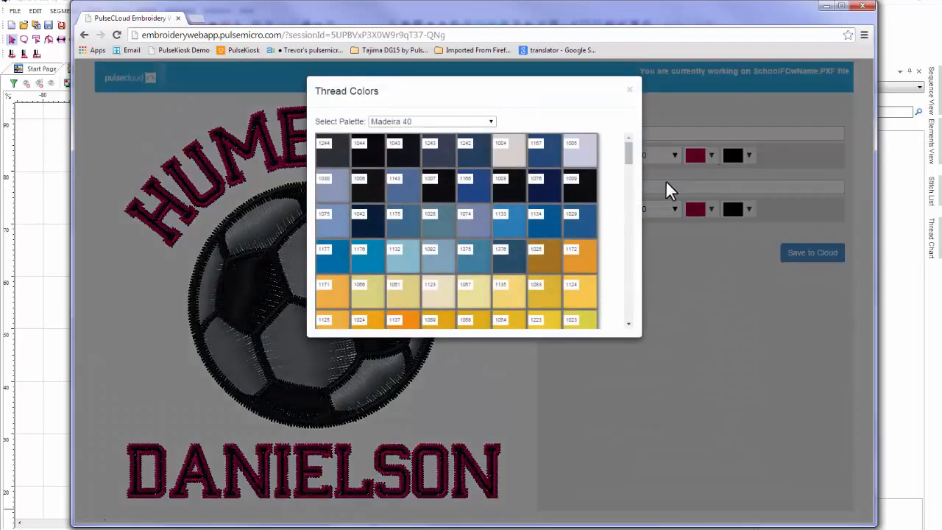
pyautogui.click(579, 222)
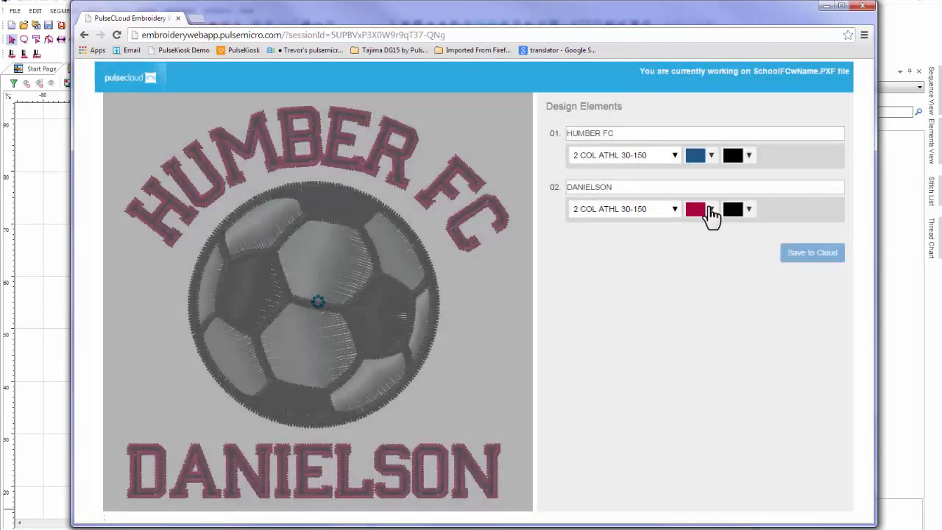
pyautogui.click(711, 209)
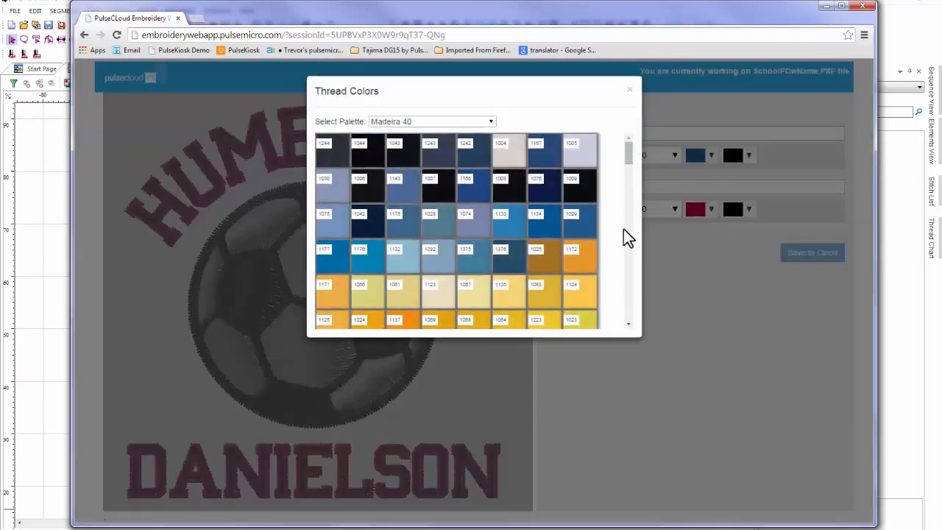
pyautogui.click(581, 221)
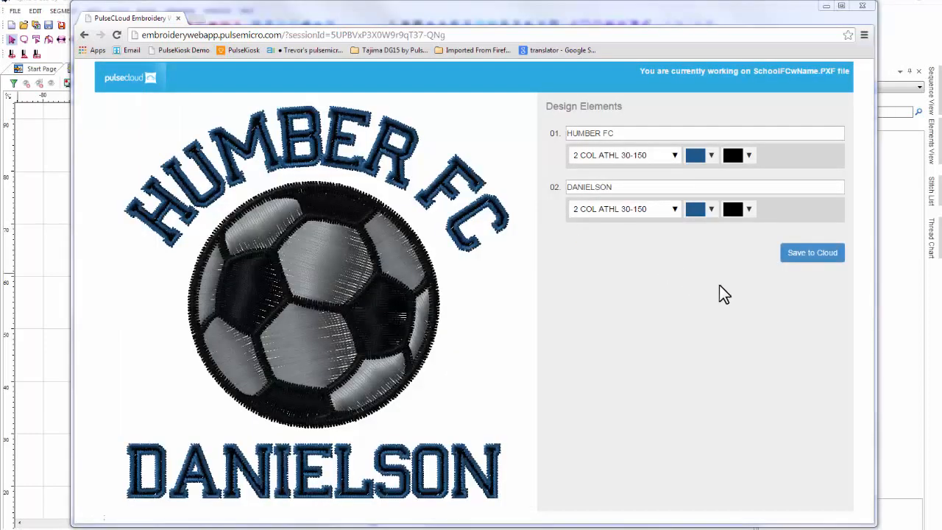
# Save the personalized design to the cloud under a file name made of the player's surname followed by HumberFC.
pyautogui.click(814, 262)
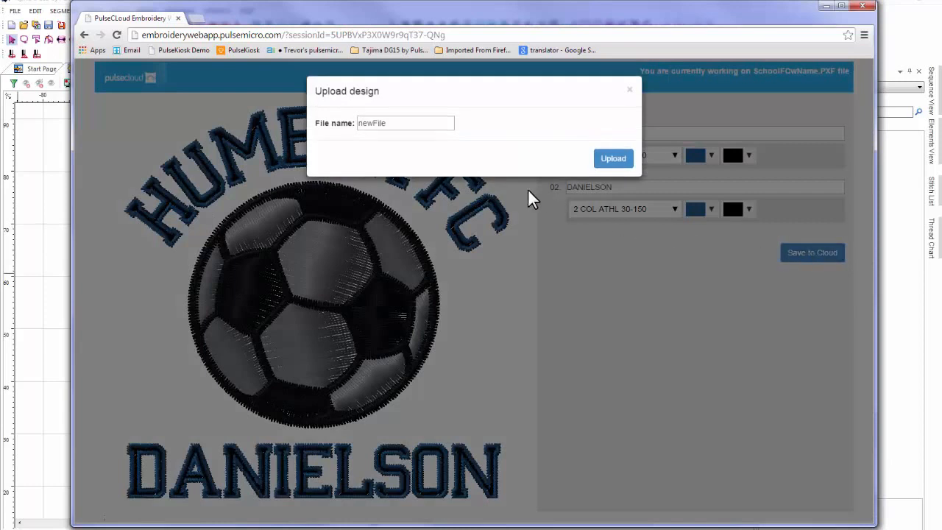
pyautogui.click(400, 125)
pyautogui.moveTo(399, 125); pyautogui.dragTo(345, 131)
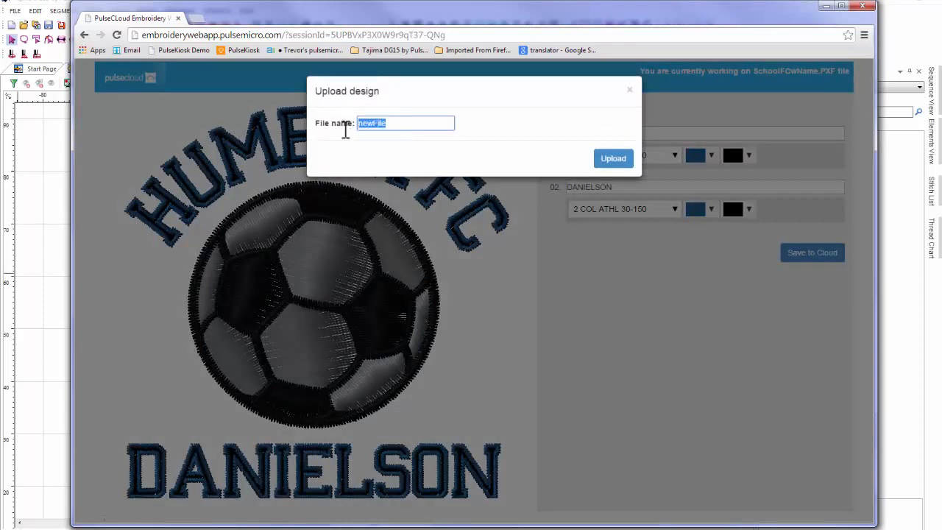
pyautogui.write('DanielsonHumberFC')
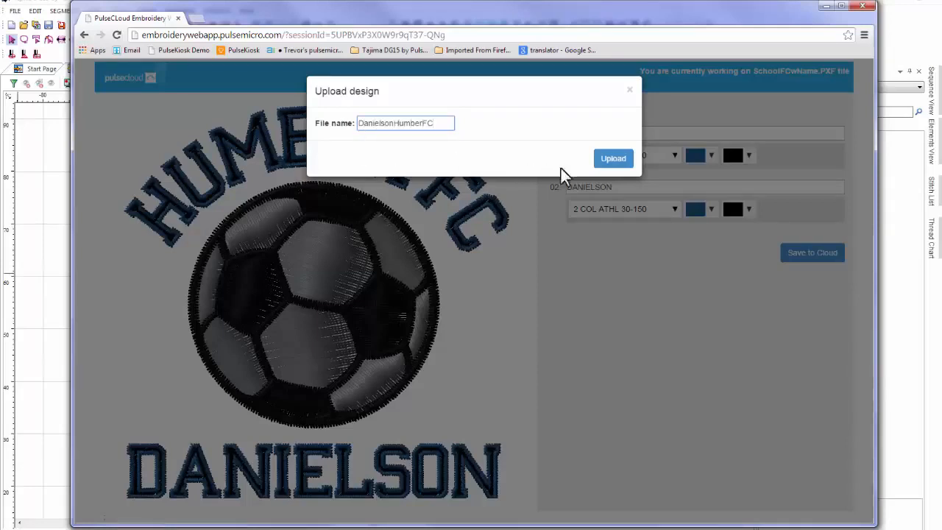
pyautogui.click(613, 162)
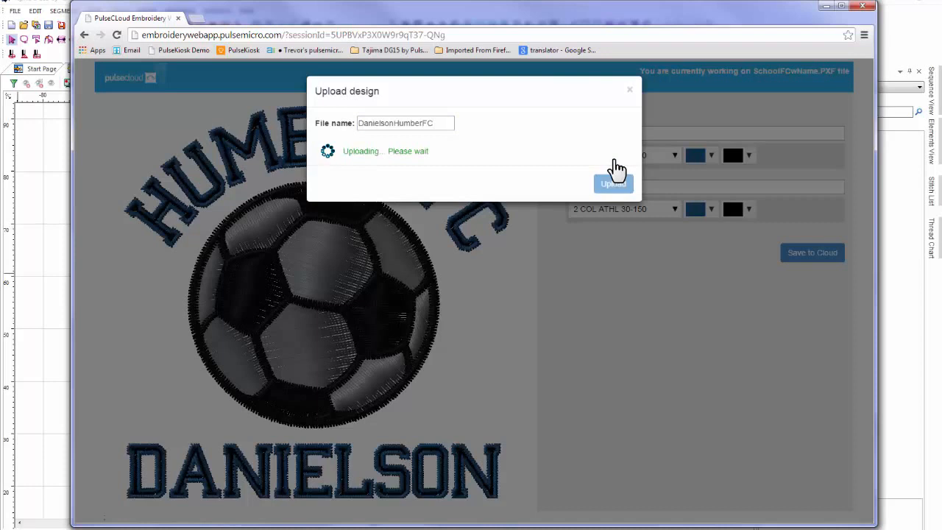
pyautogui.click(553, 107)
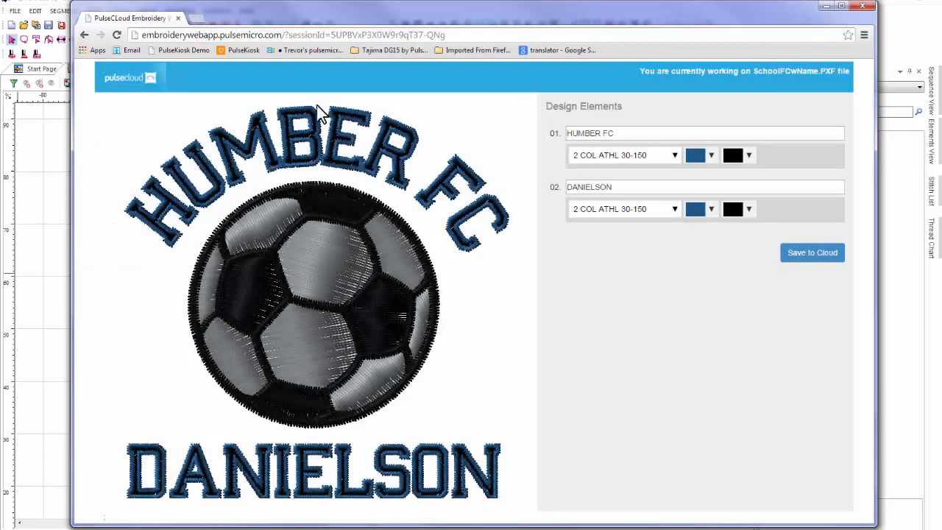
# Send the newly saved HumberFC design from the file list to the TFMX-C 1501 machine and open that machine's design queue.
pyautogui.click(137, 82)
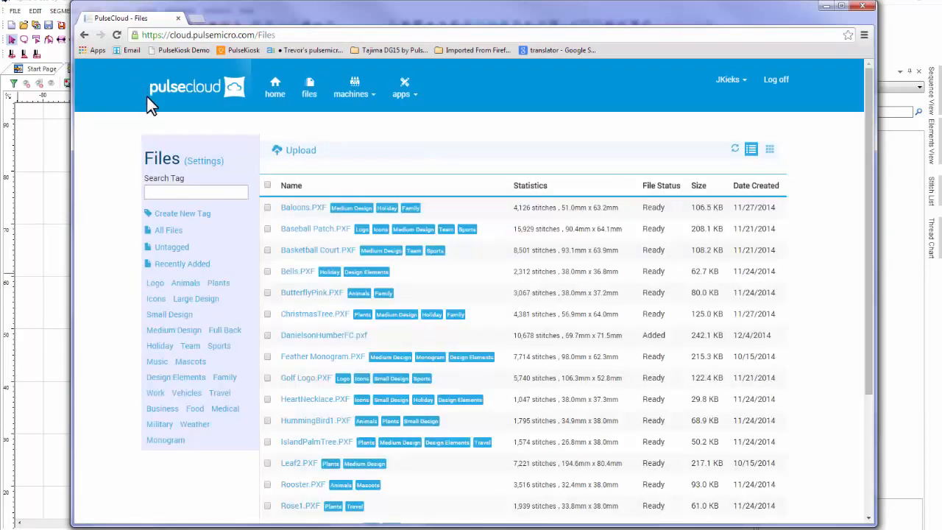
pyautogui.click(328, 337)
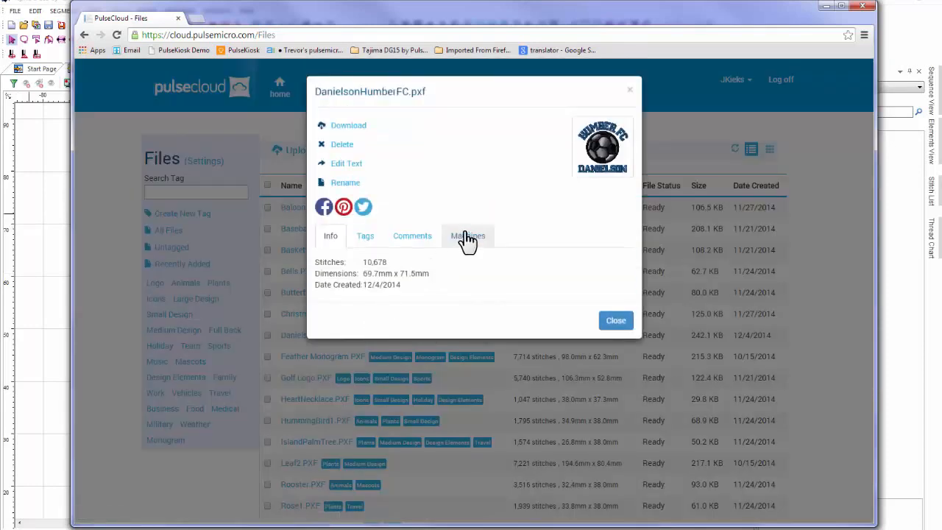
pyautogui.click(467, 237)
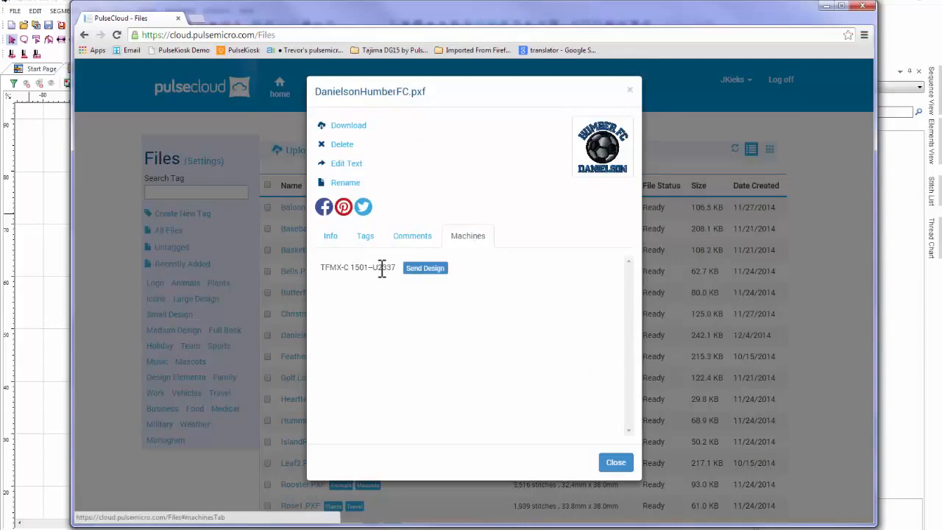
pyautogui.click(433, 273)
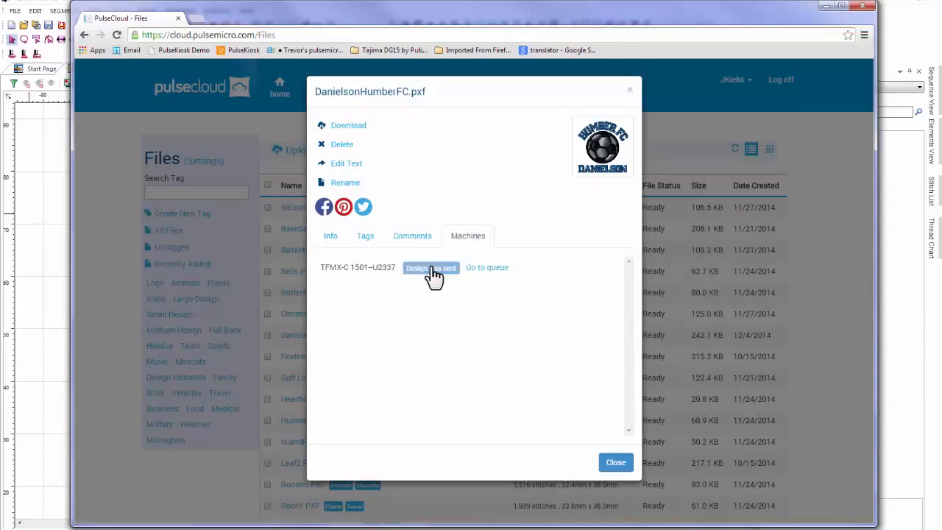
pyautogui.click(496, 270)
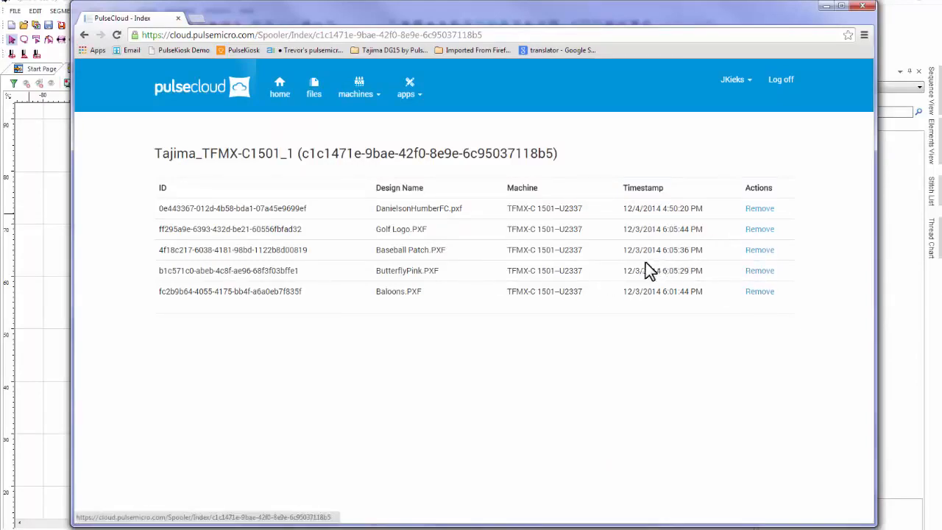
# Look up the status, current design and events of the TFMX-C 1501 in the machine list, and return to the home page.
pyautogui.click(353, 86)
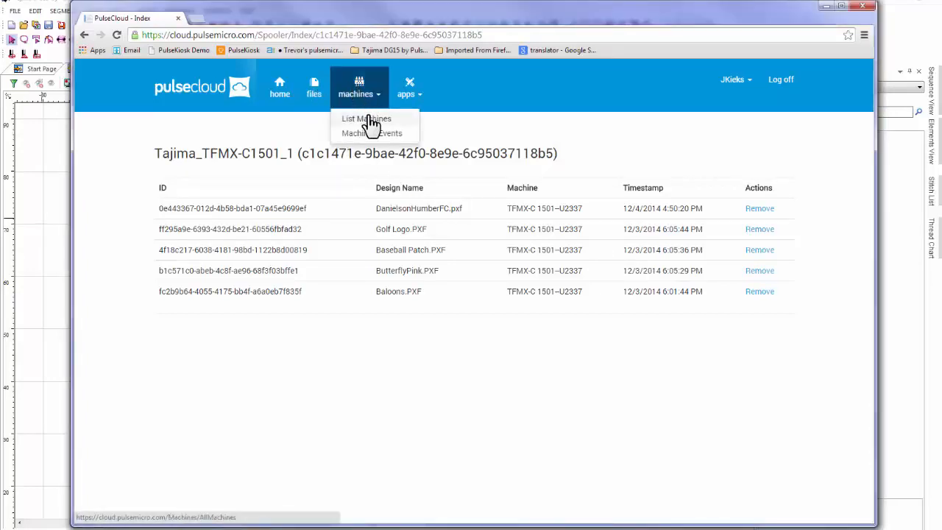
pyautogui.click(370, 123)
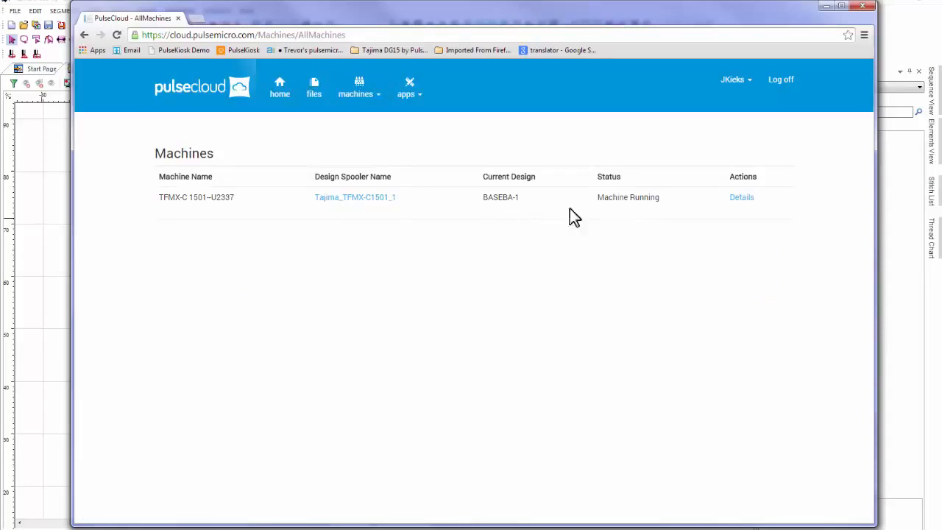
pyautogui.click(735, 198)
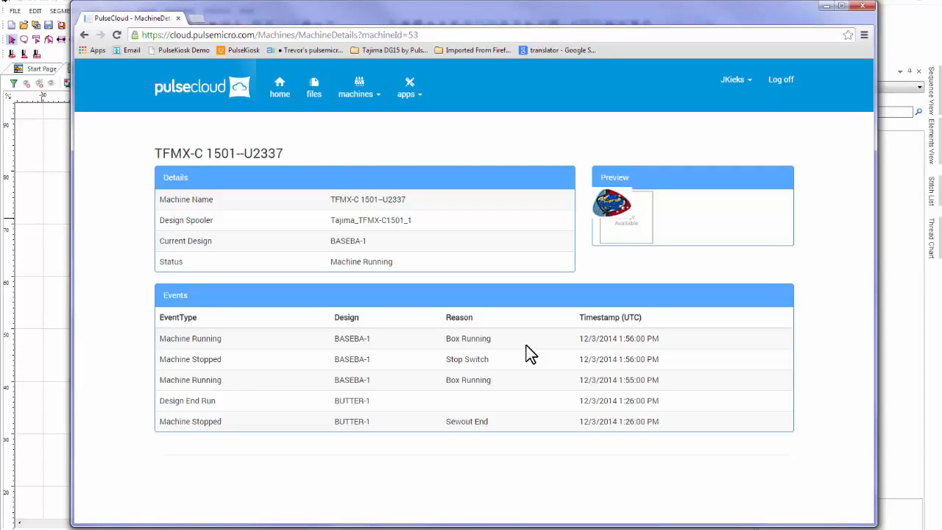
pyautogui.click(279, 92)
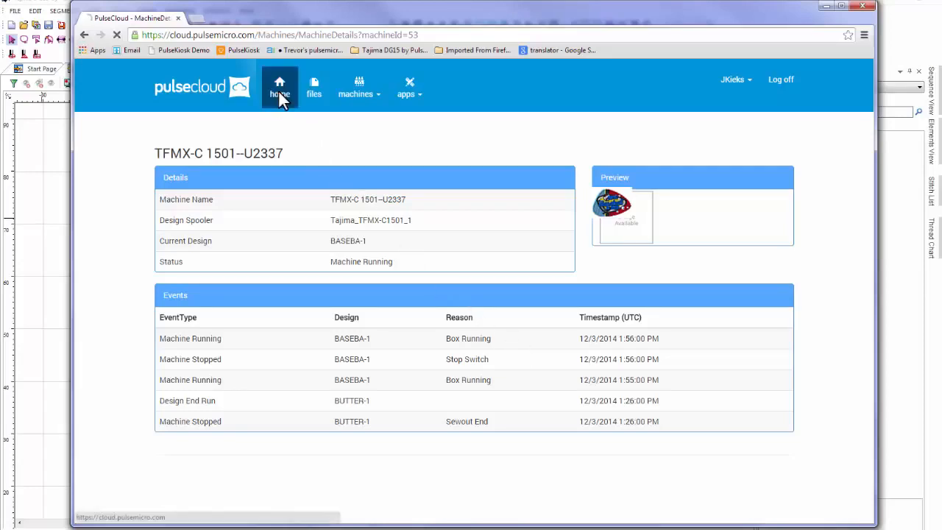